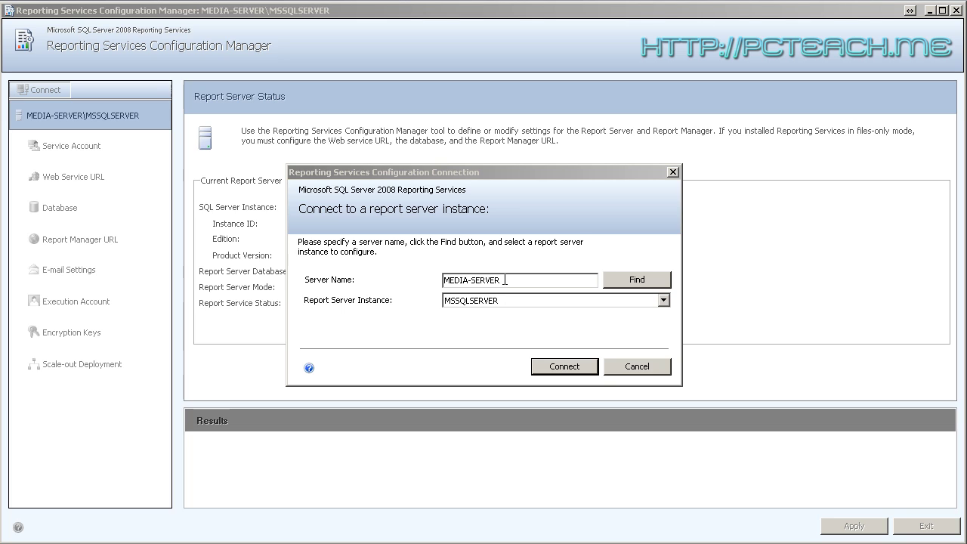
Focus the connection prompt for server MEDIA-SERVER, instance MSSQLSERVER
left_click(505, 281)
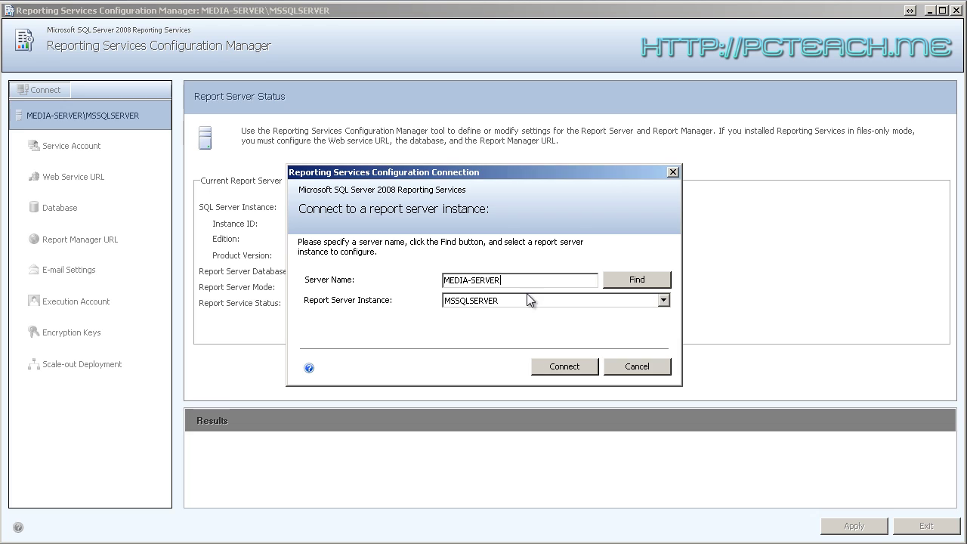
Connect to MEDIA-SERVER\MSSQLSERVER and review its status: Native mode, service Started
left_click(568, 369)
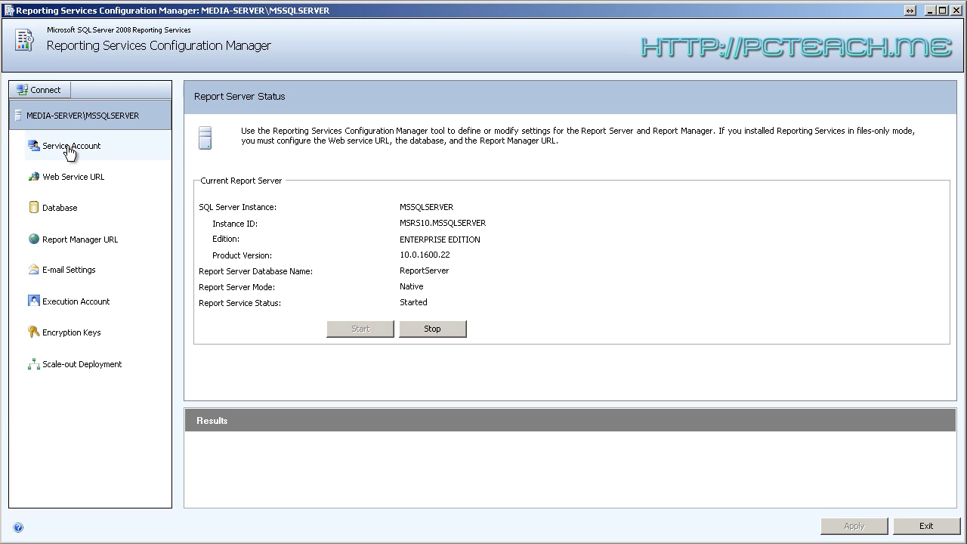
left_click(69, 151)
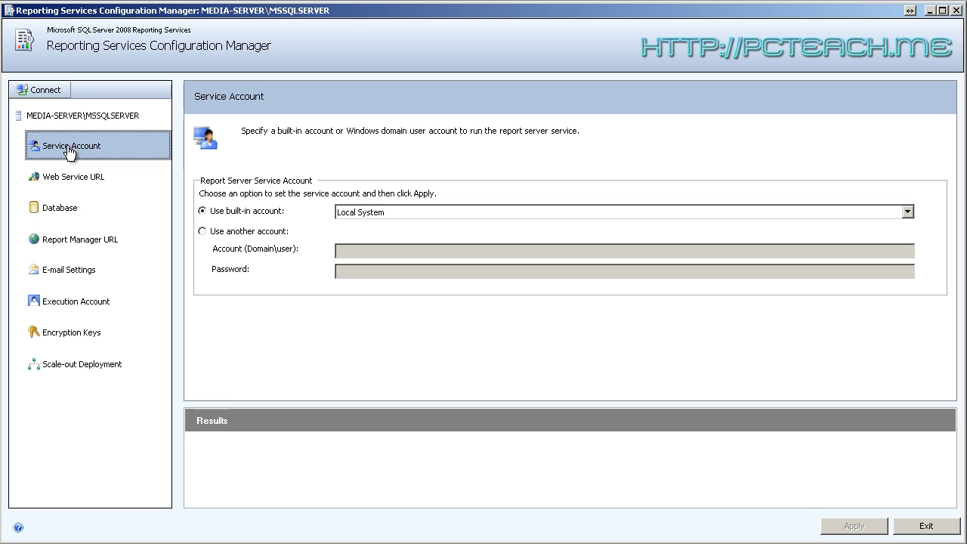
Try the other-account option, then keep the built-in Local System service account
left_click(202, 232)
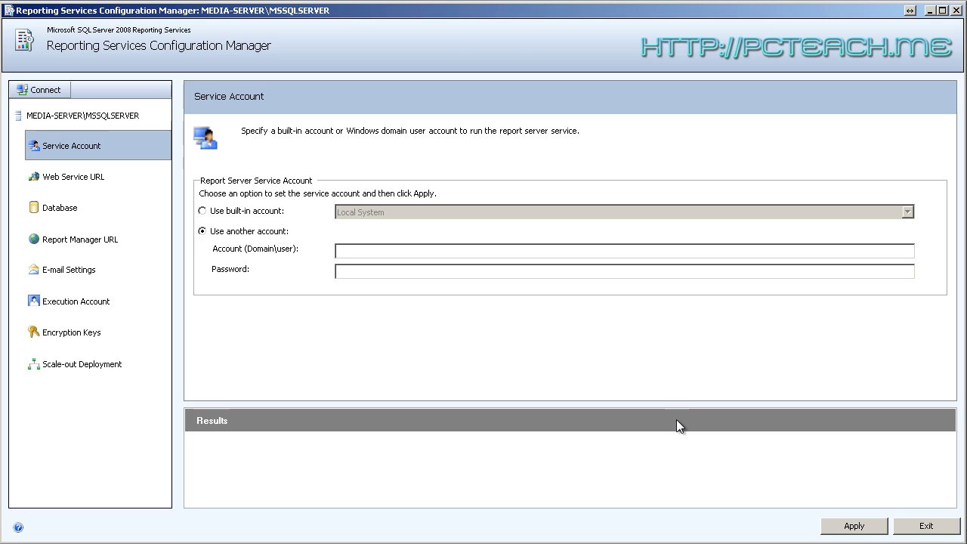
left_click(214, 215)
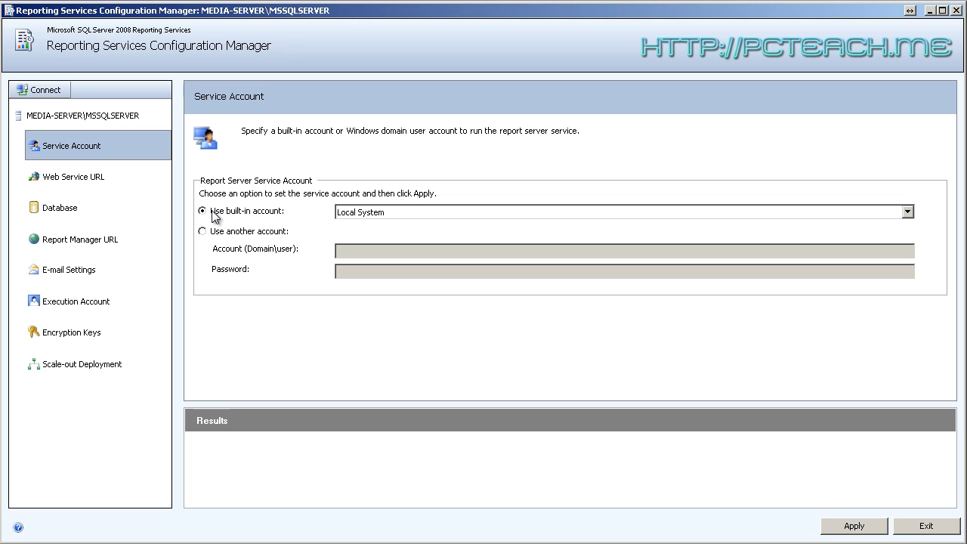
left_click(217, 233)
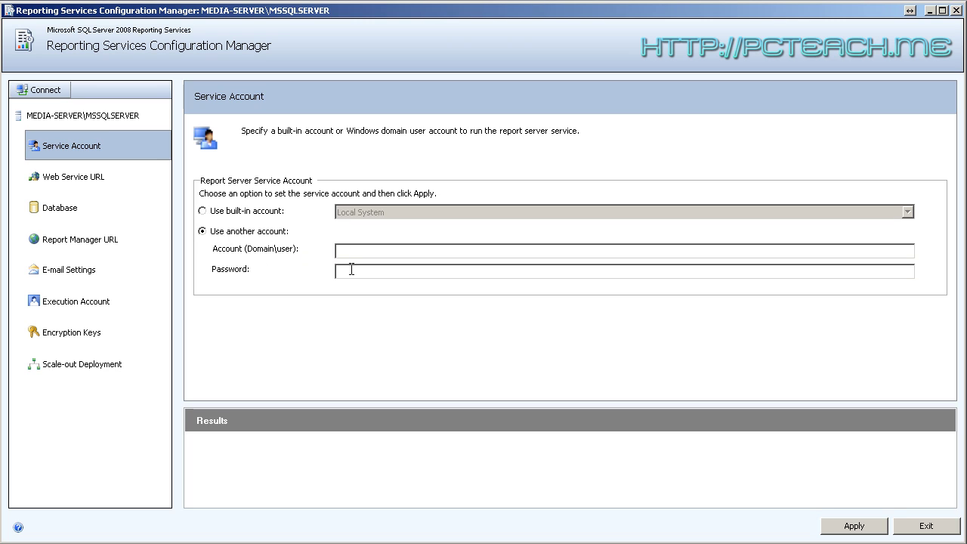
left_click(221, 215)
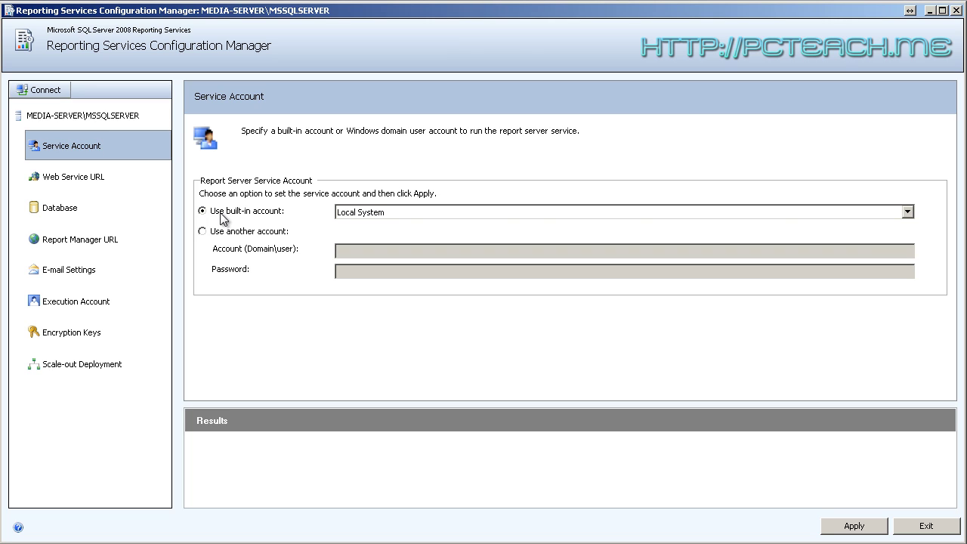
left_click(907, 212)
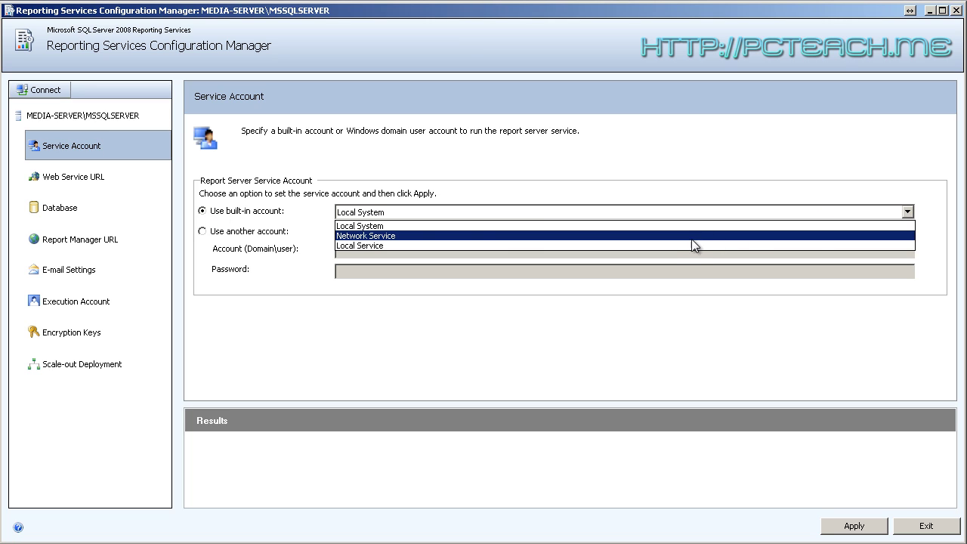
left_click(679, 198)
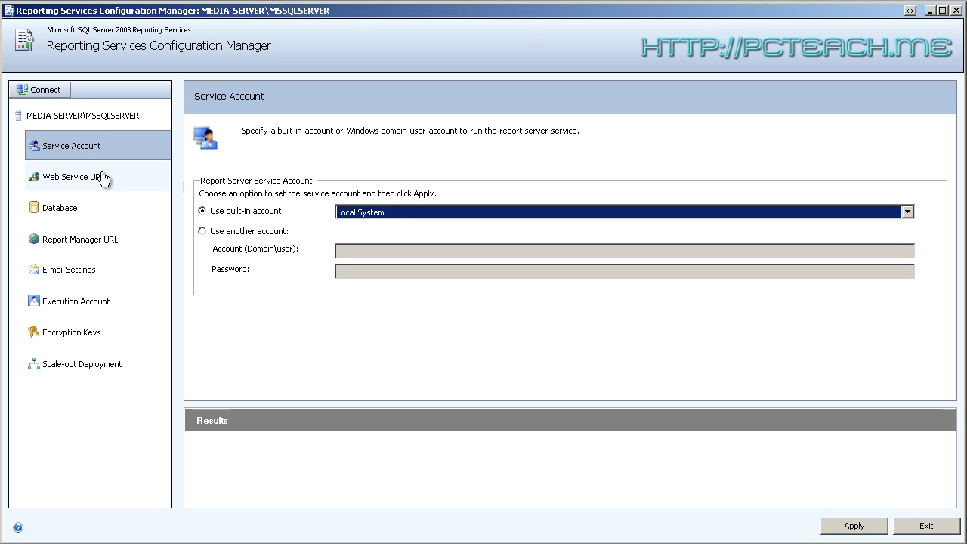
left_click(58, 181)
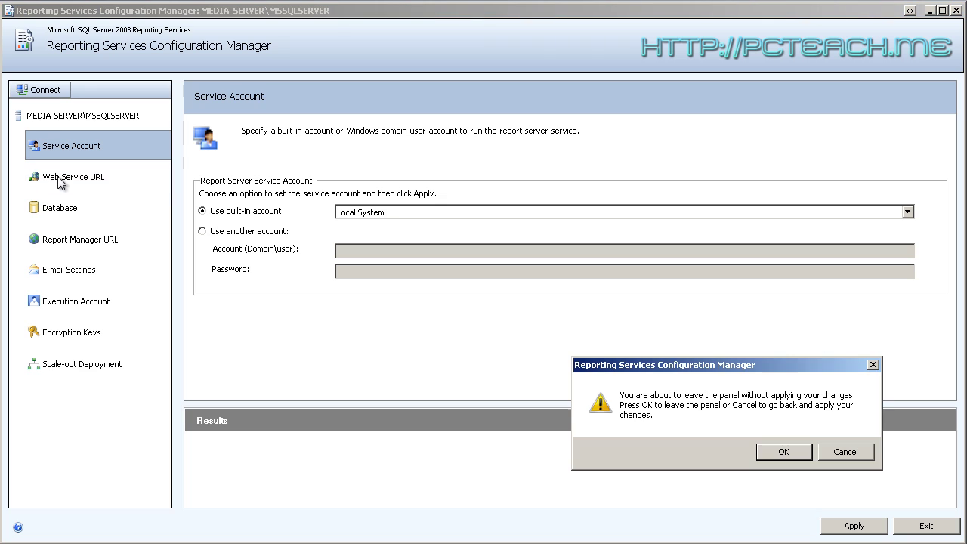
Dismiss the unapplied-changes warning and inspect the Reports virtual directory on the Report Manager URL page
left_click(777, 456)
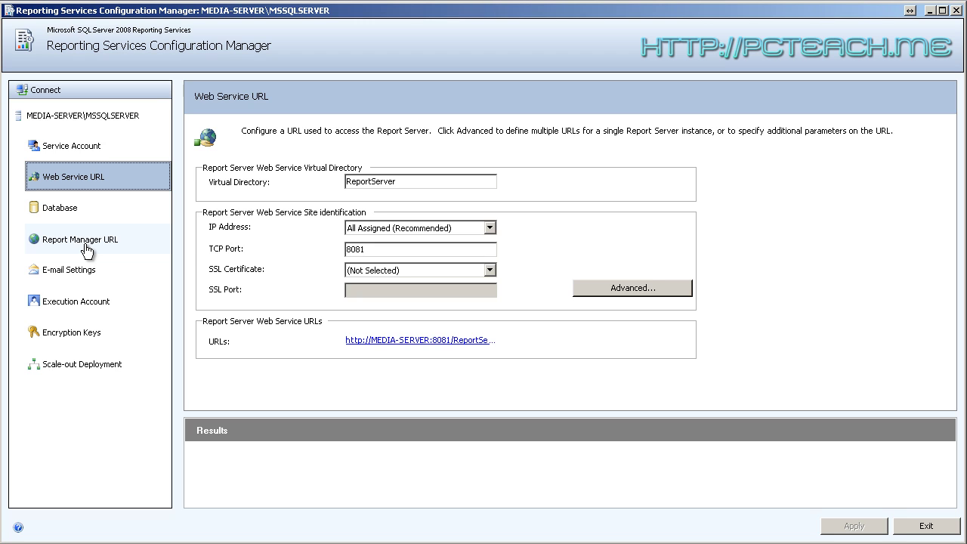
left_click(87, 249)
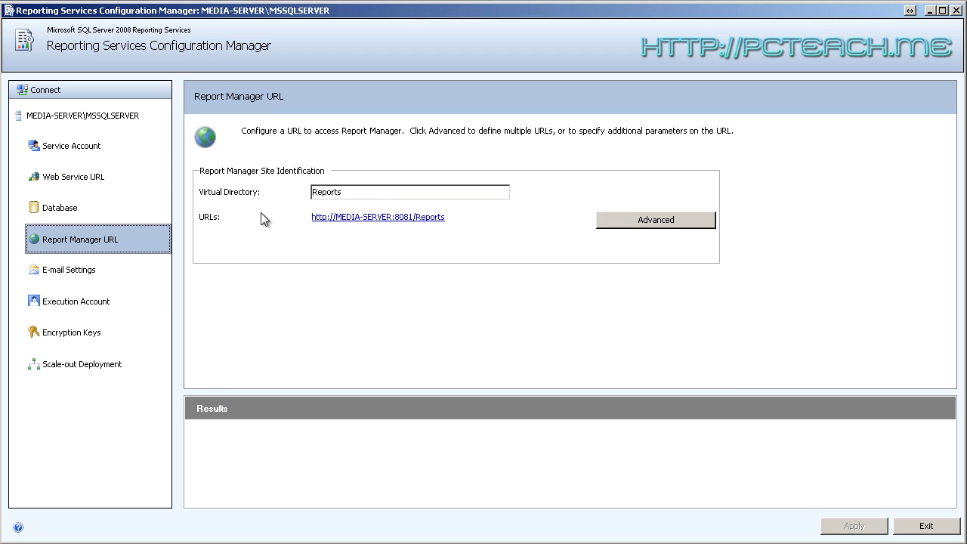
double_click(363, 190)
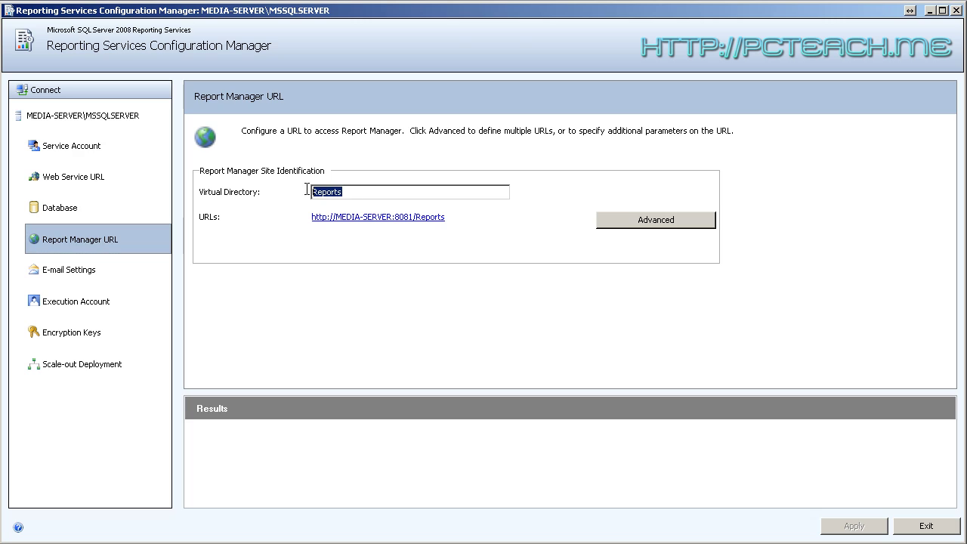
left_click(375, 192)
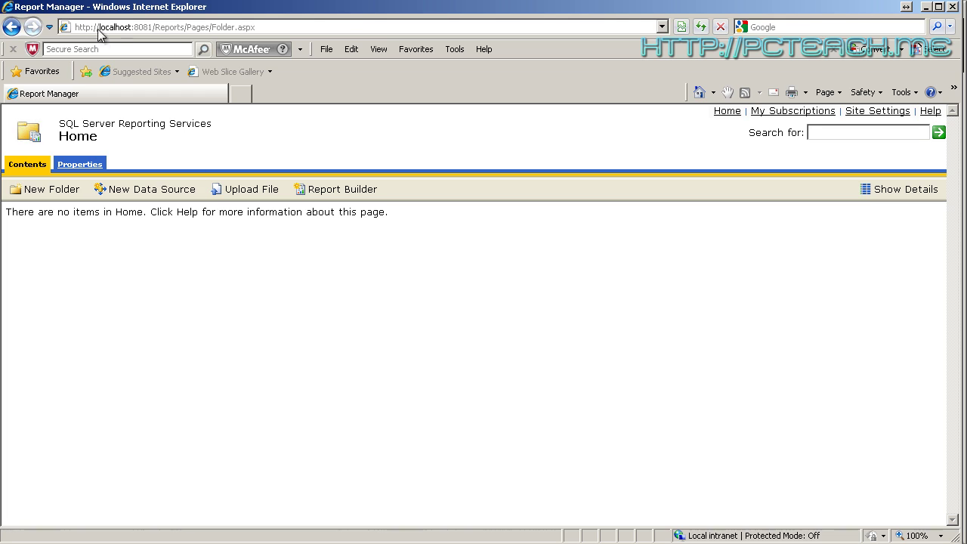
Check the Reports address in Internet Explorer, then return to the configuration manager
left_click(188, 28)
double_click(167, 28)
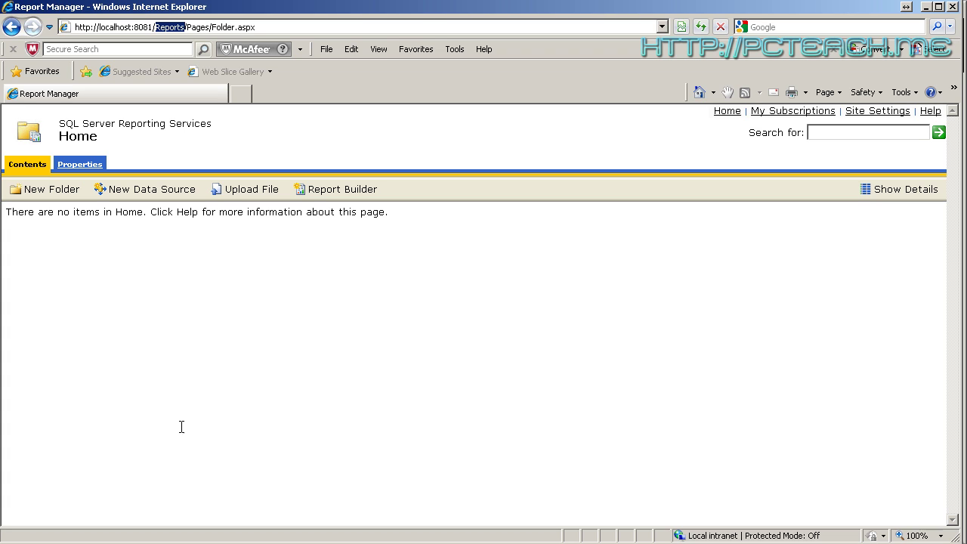
key("alt+Tab")
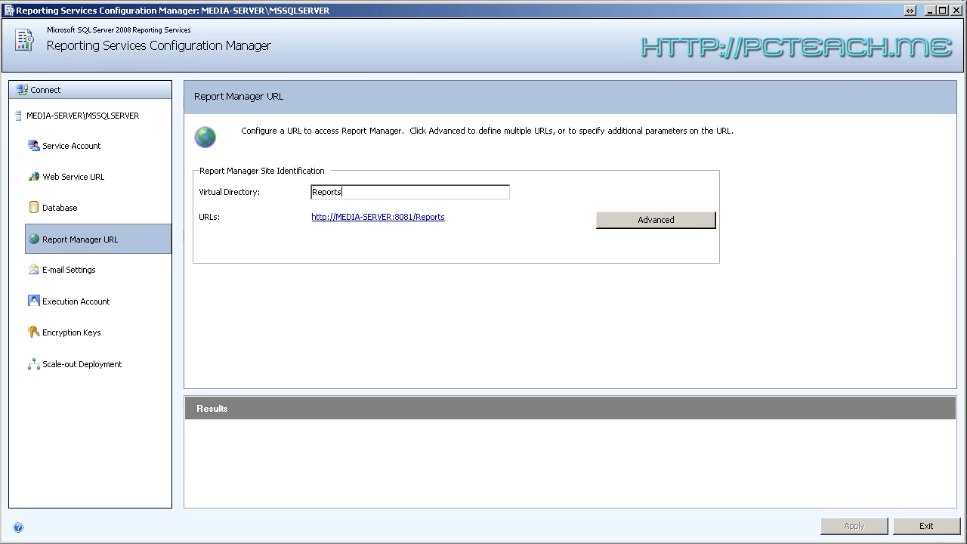
left_click(46, 185)
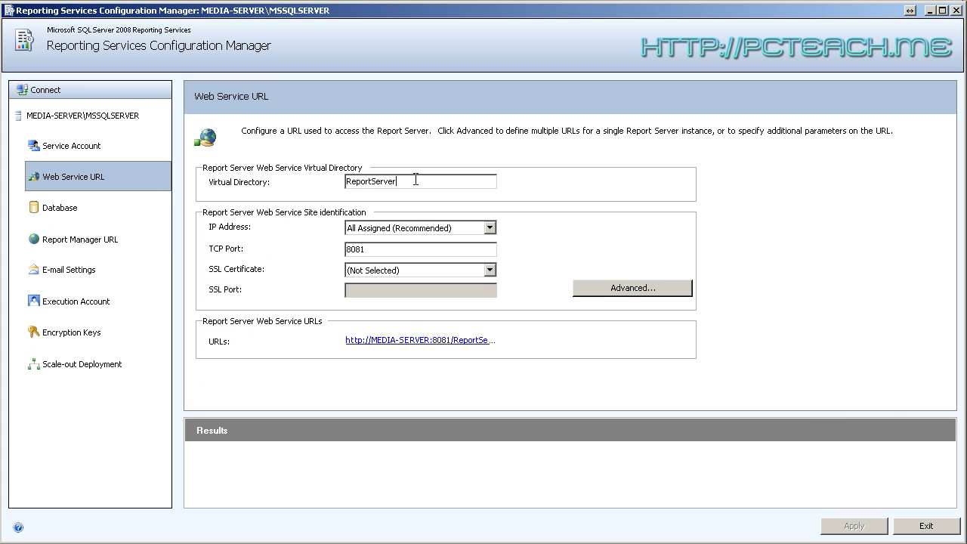
Highlight the ReportServer virtual directory name on the Web Service URL page (TCP port 8081)
left_click_drag(416, 180, 346, 183)
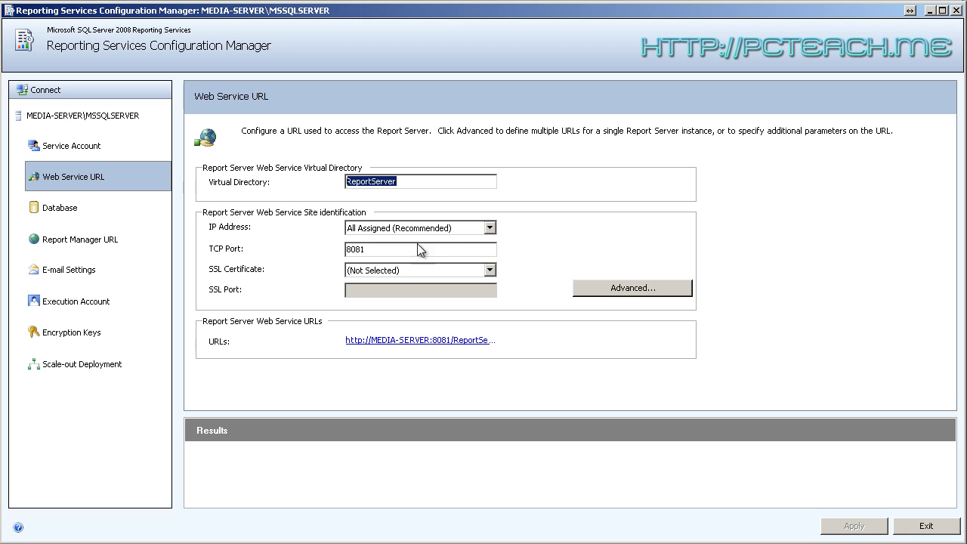
left_click(395, 246)
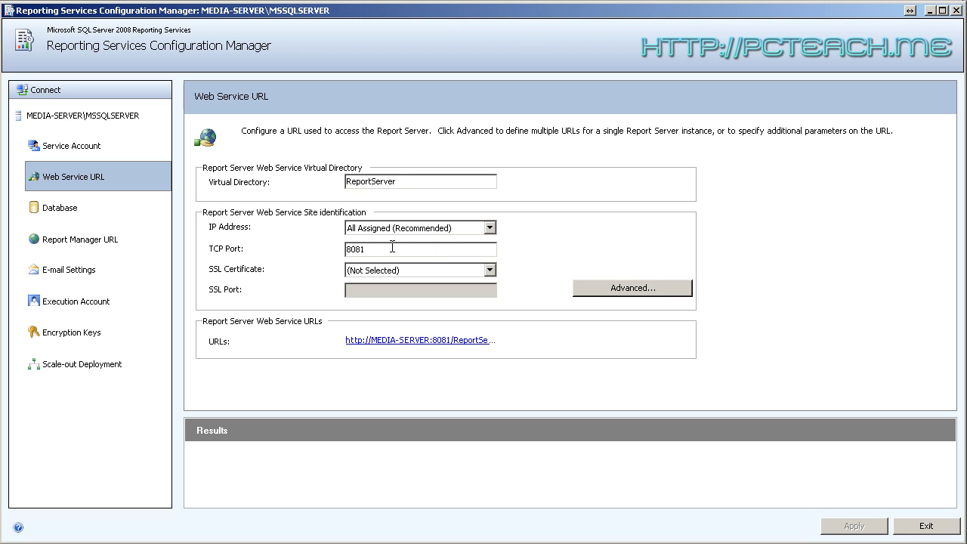
left_click_drag(396, 247, 342, 248)
left_click(353, 247)
double_click(362, 249)
left_click(377, 250)
left_click_drag(388, 251, 334, 252)
Leave the web service SSL certificate at (Not Selected)
left_click(490, 271)
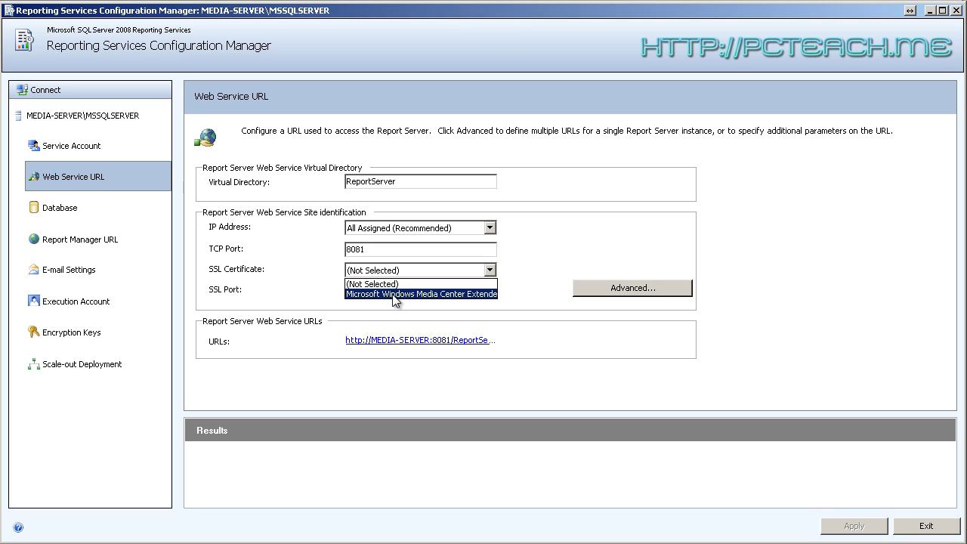
left_click(517, 262)
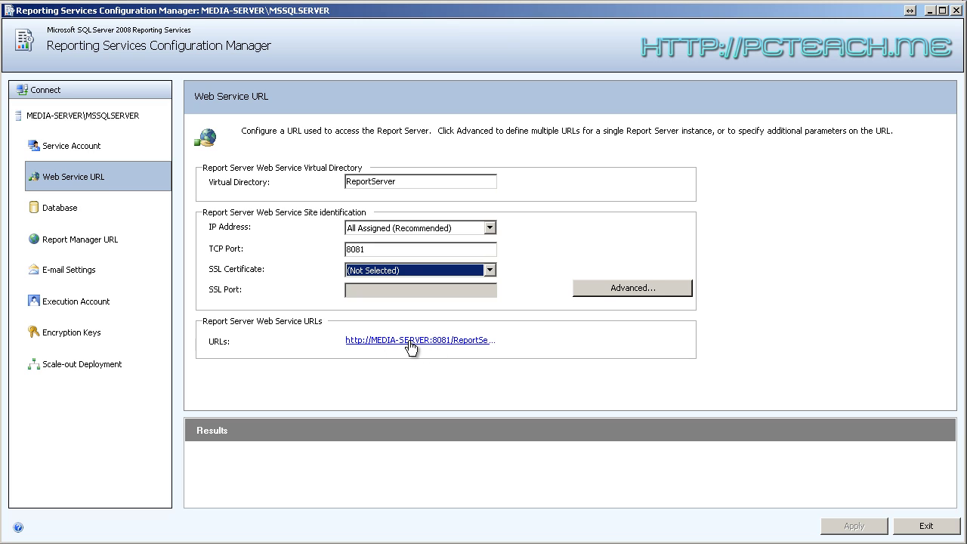
left_click(93, 249)
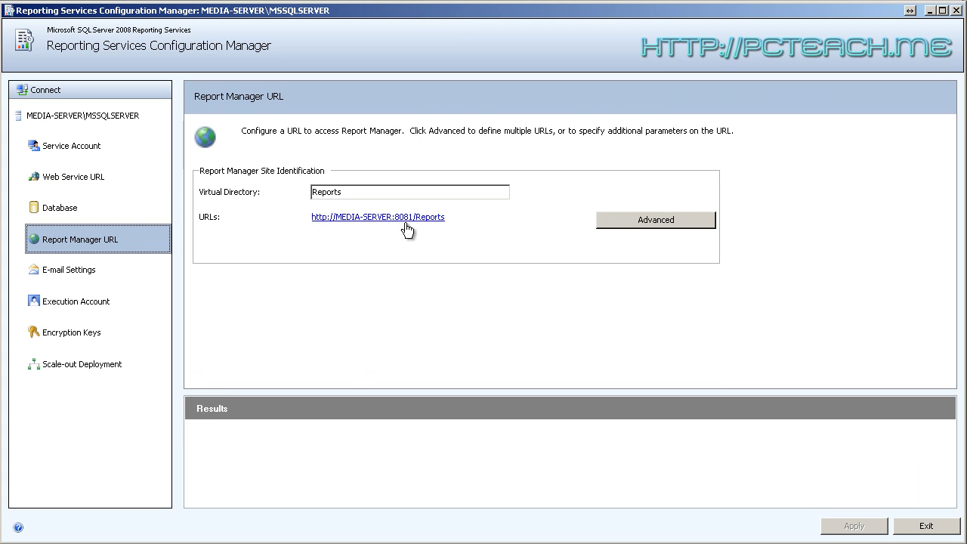
Open and cancel the Advanced Report Manager URL settings, leaving the port 8081 identity unchanged
left_click(644, 224)
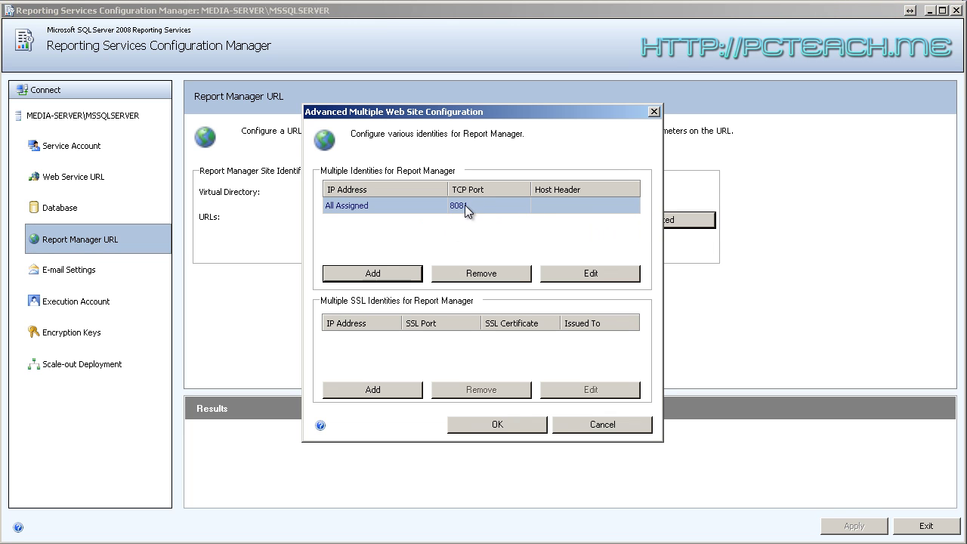
left_click(574, 272)
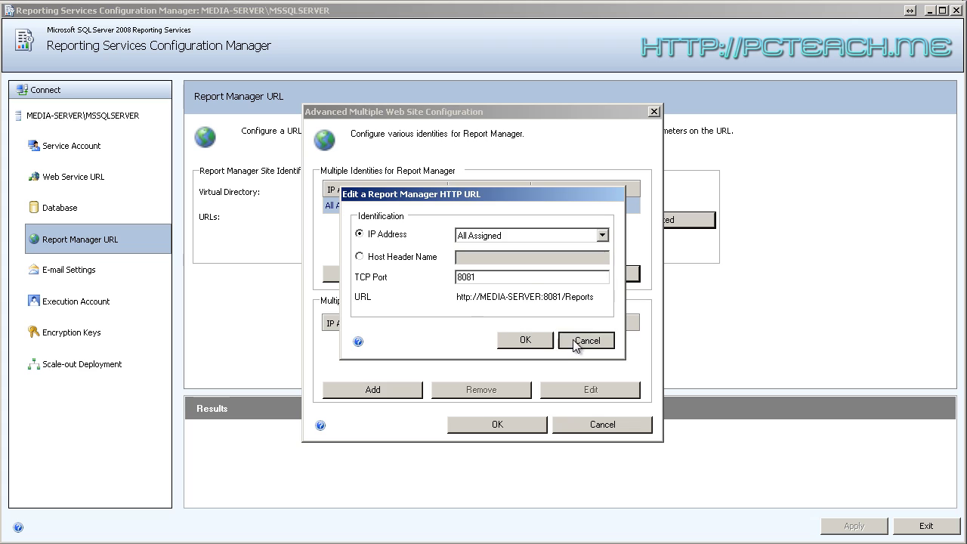
left_click(577, 340)
left_click(578, 428)
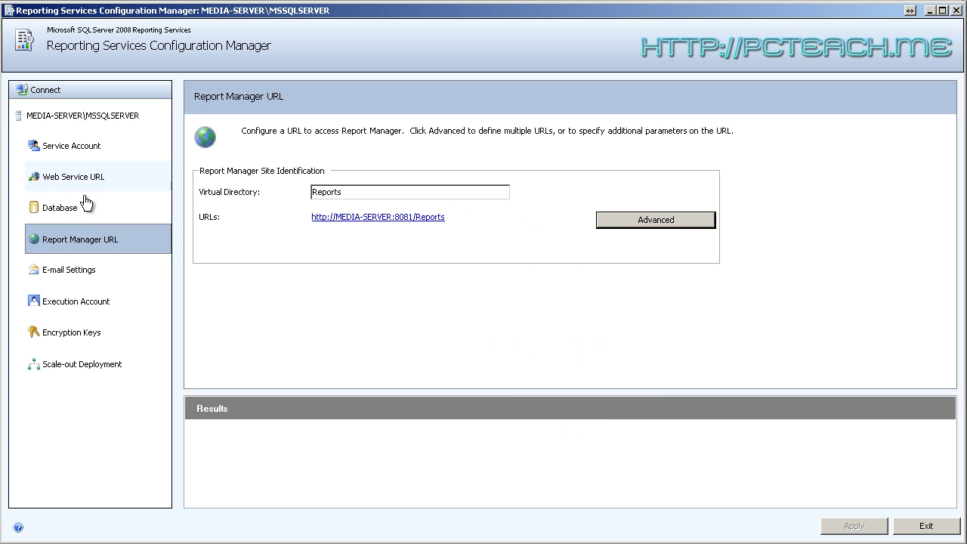
left_click(62, 213)
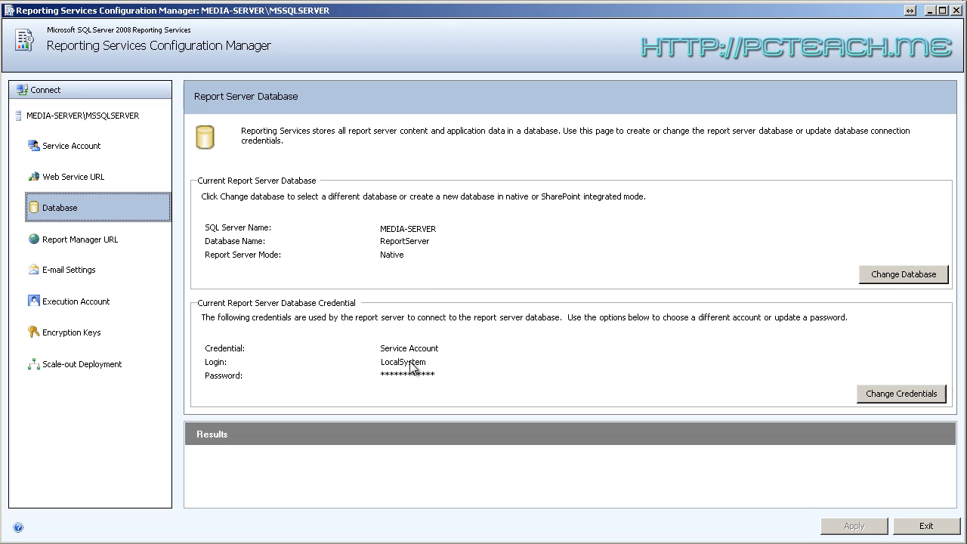
Review the service account and ReportServer database pages, cancelling the Change Database wizard
left_click(72, 156)
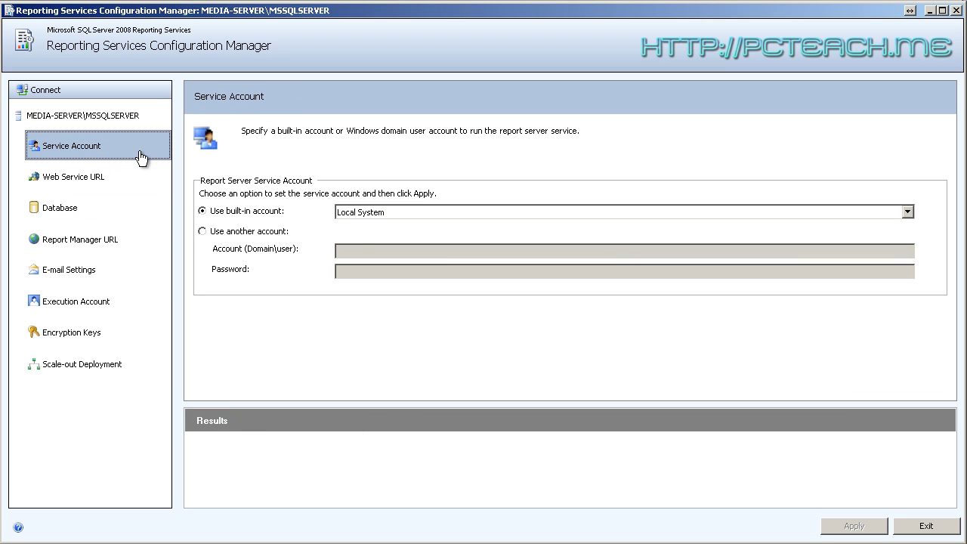
left_click(58, 218)
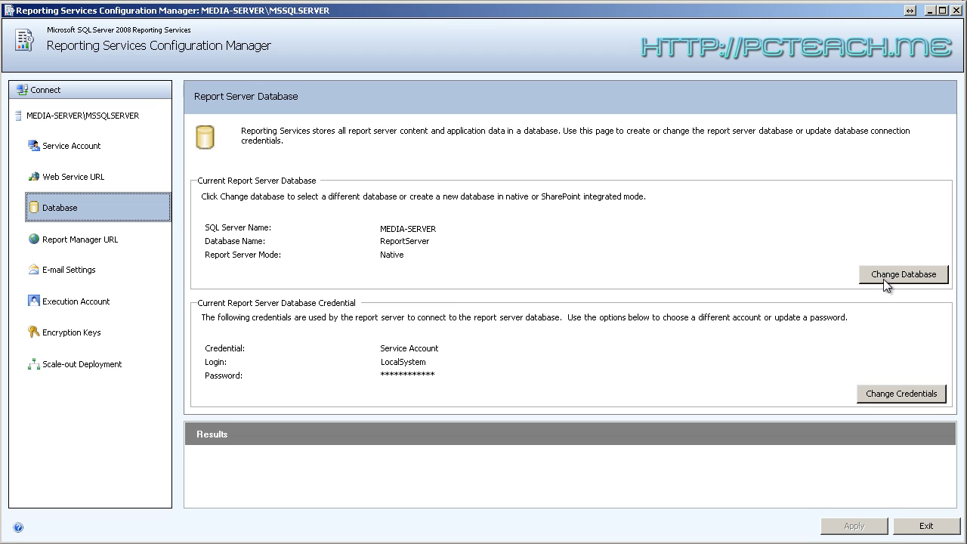
left_click(903, 276)
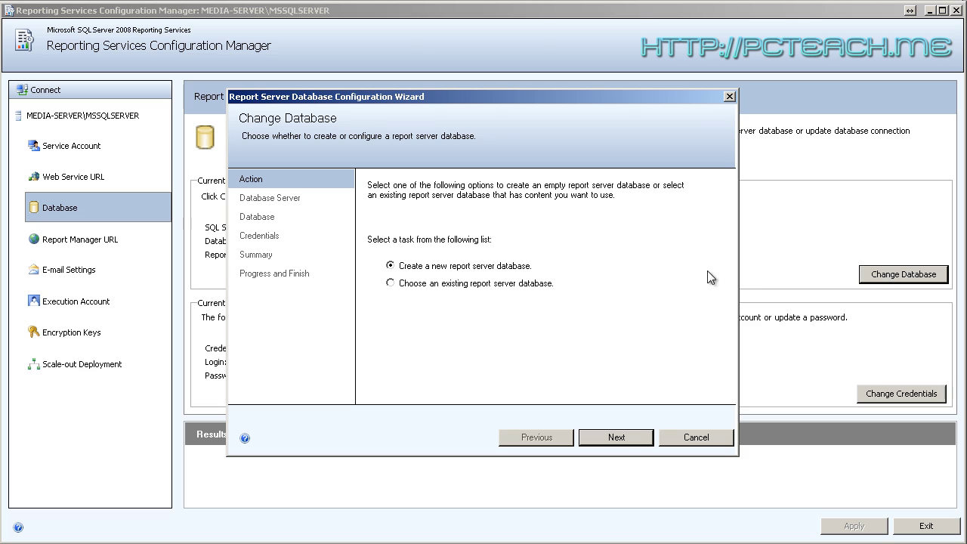
left_click(699, 438)
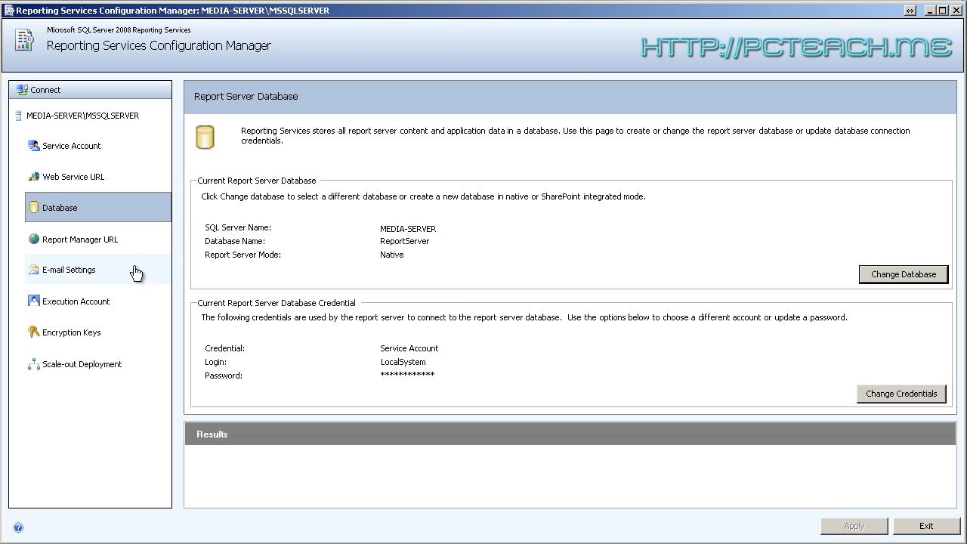
left_click(75, 279)
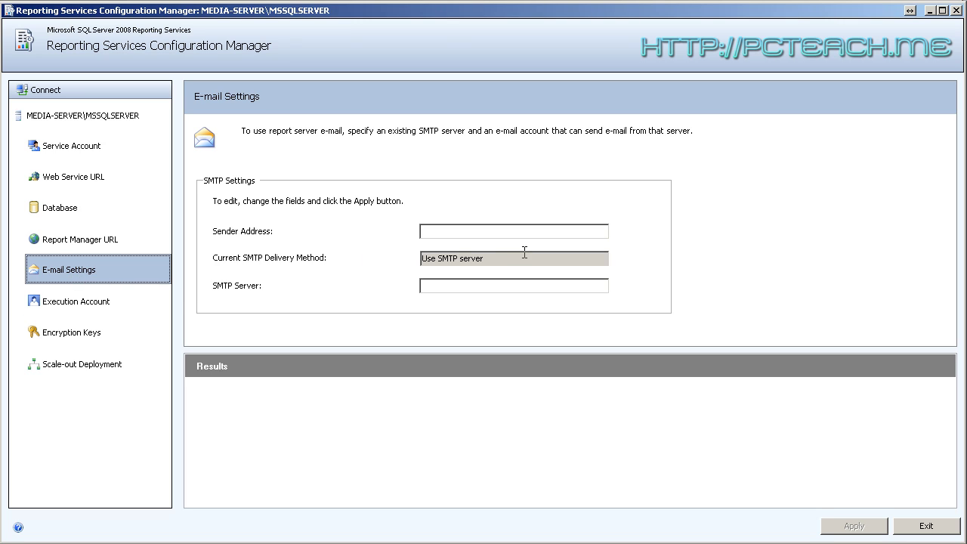
Leave the SMTP delivery method and sender address fields empty
left_click(487, 259)
left_click(442, 229)
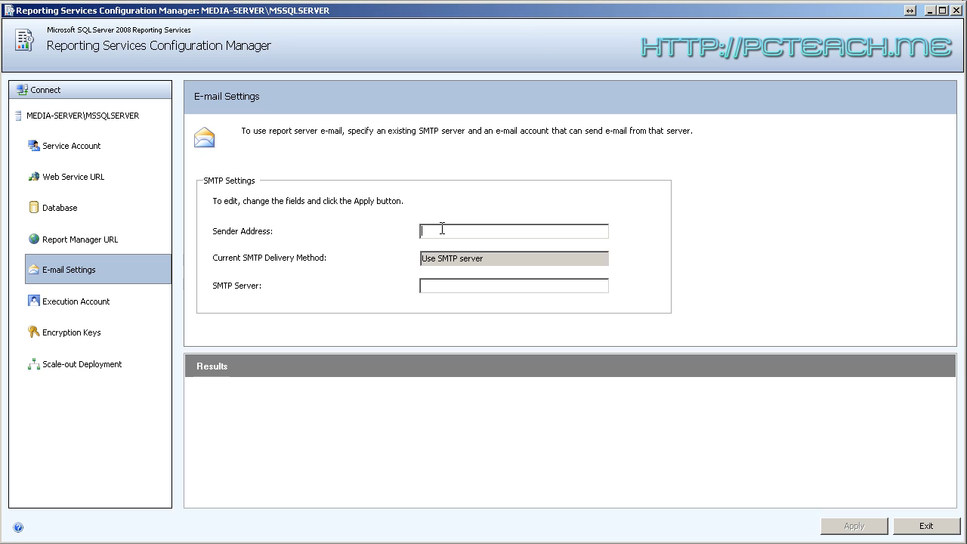
left_click(78, 306)
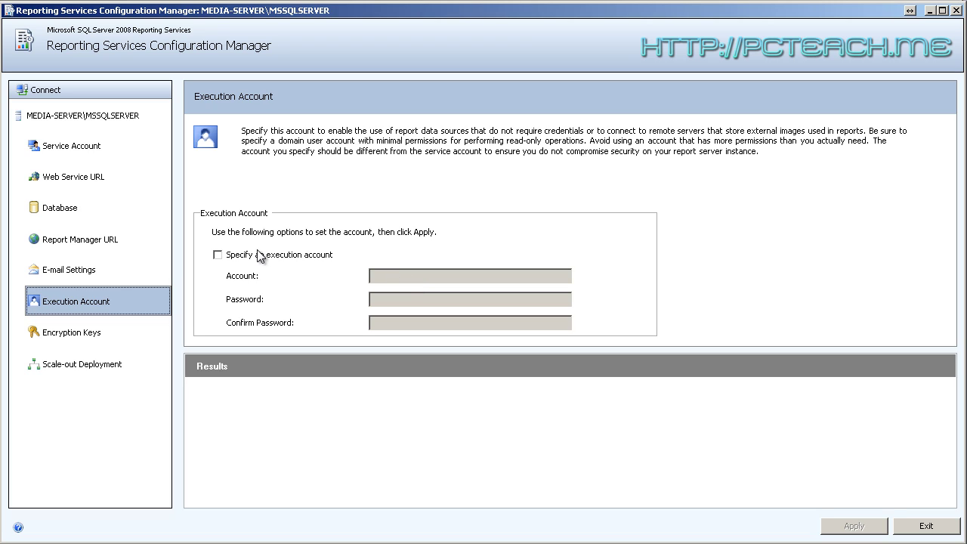
Leave 'Specify an execution account' unchecked so no execution account is set
left_click(244, 257)
left_click(402, 277)
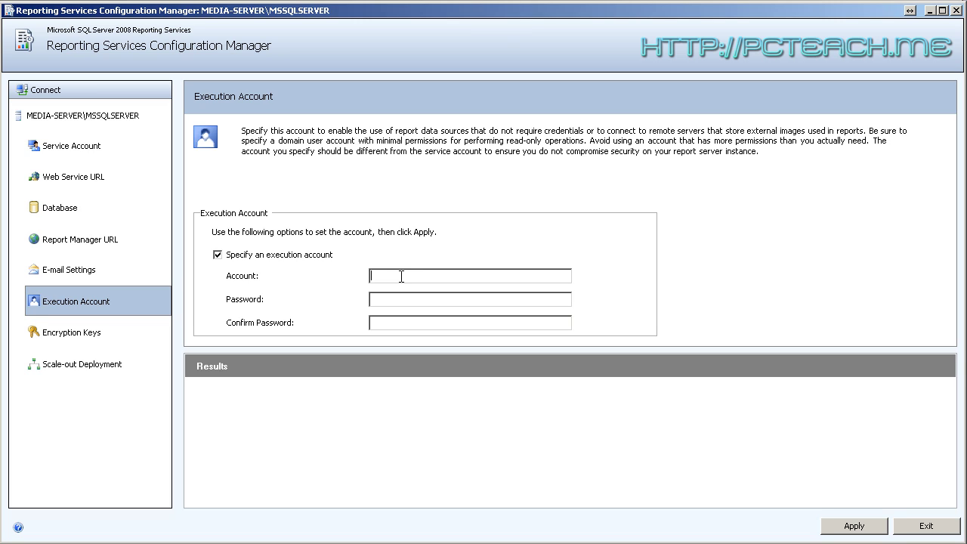
left_click(240, 257)
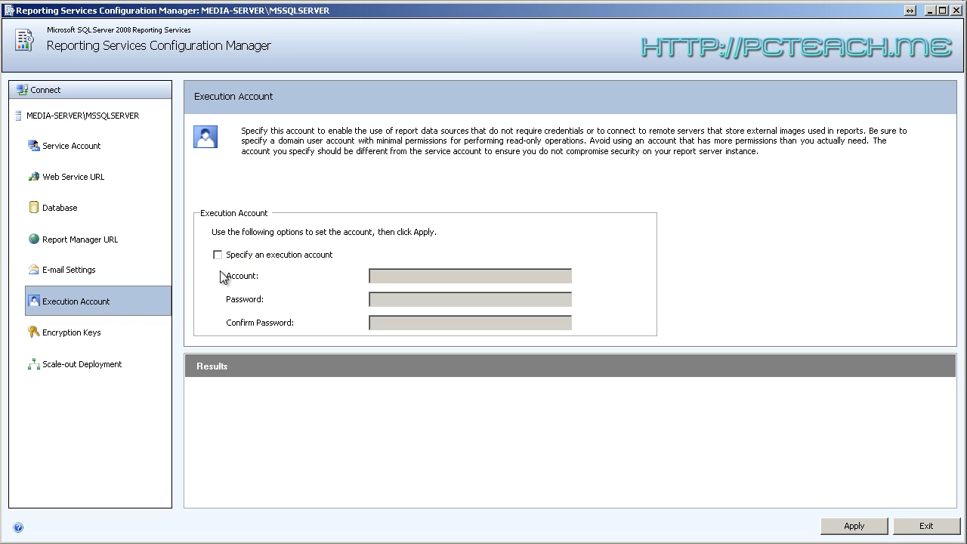
Switch to the Encryption Keys page without applying changes and start a key backup
left_click(74, 337)
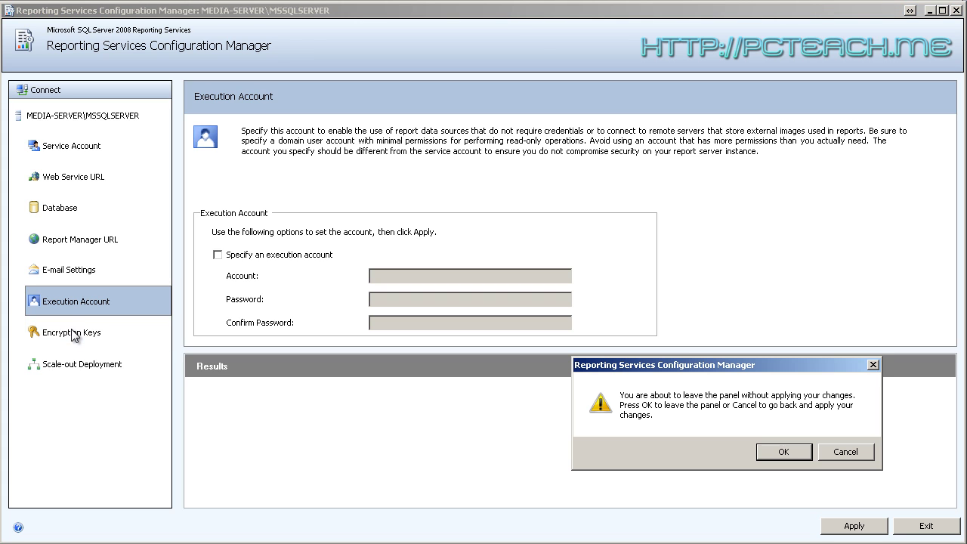
left_click(786, 454)
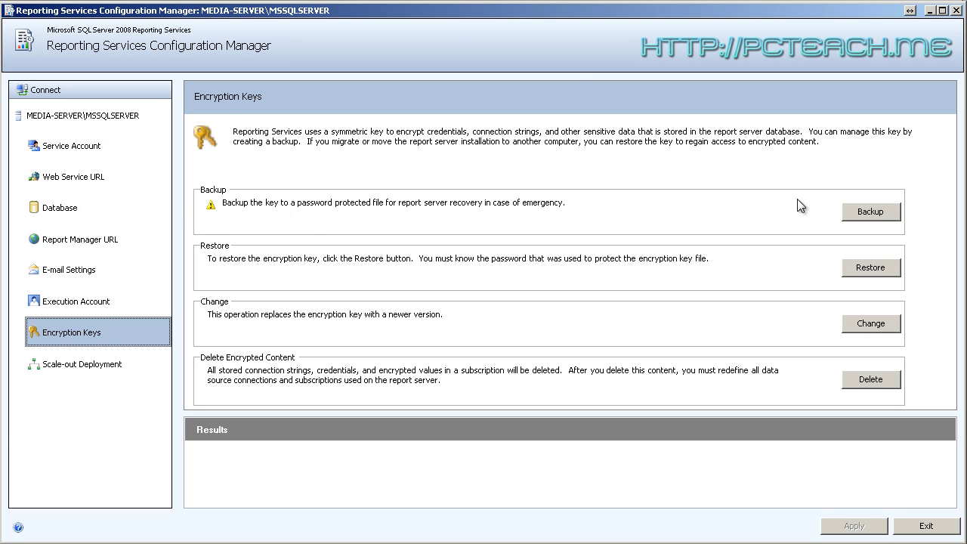
left_click(868, 213)
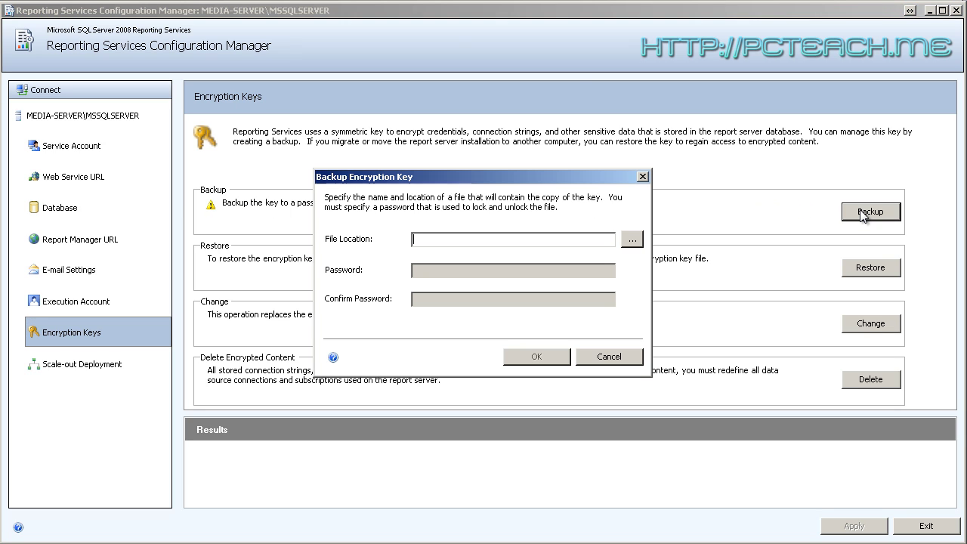
Back up the encryption key to test.snk in Documents, protected by a confirmed password
left_click(630, 240)
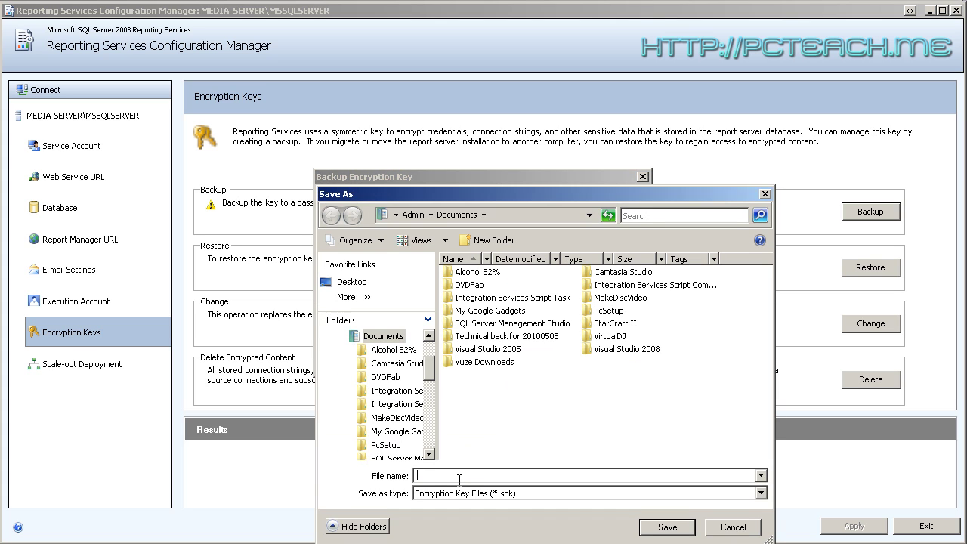
type("test")
left_click(659, 527)
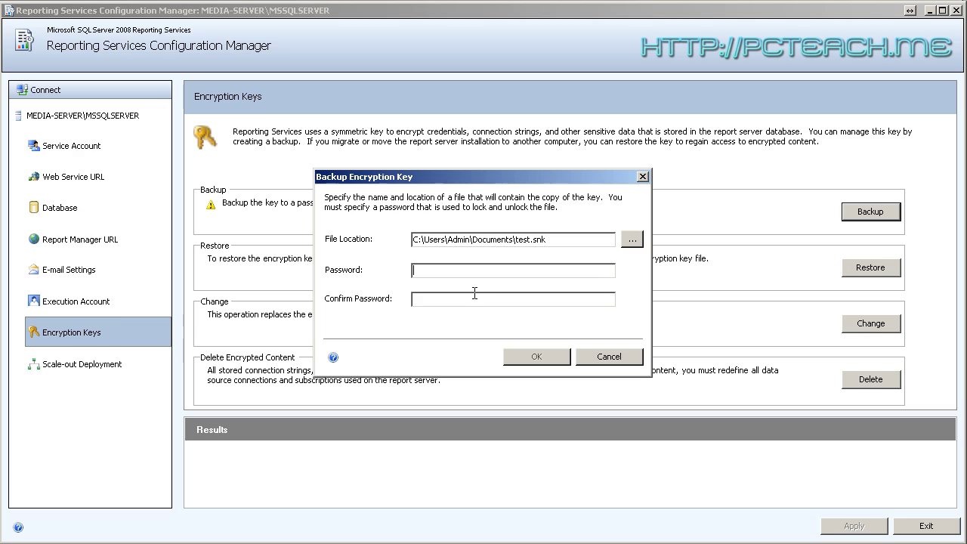
type("********")
left_click(475, 294)
type("********")
left_click(538, 358)
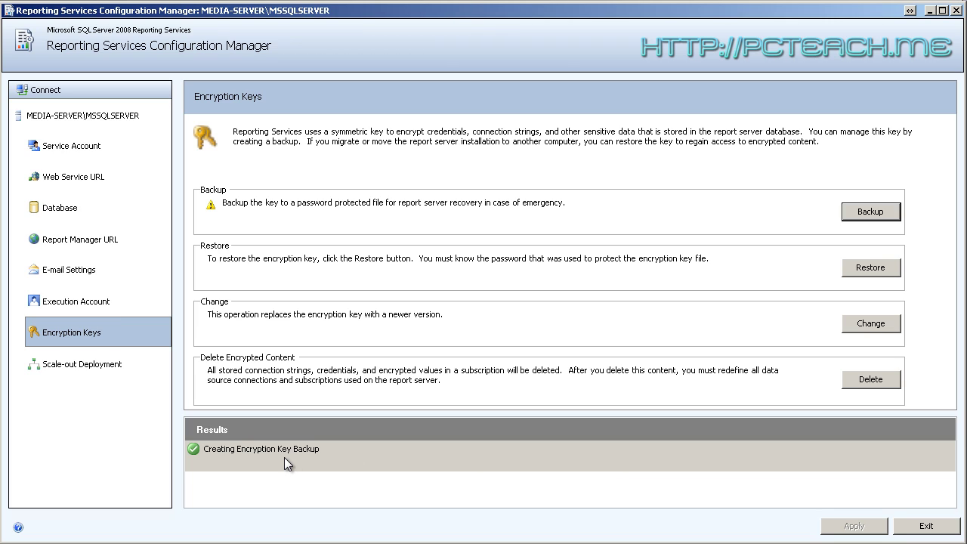
Review the Scale-out Deployment and Report Server Status pages, then return to Service Account
left_click(93, 374)
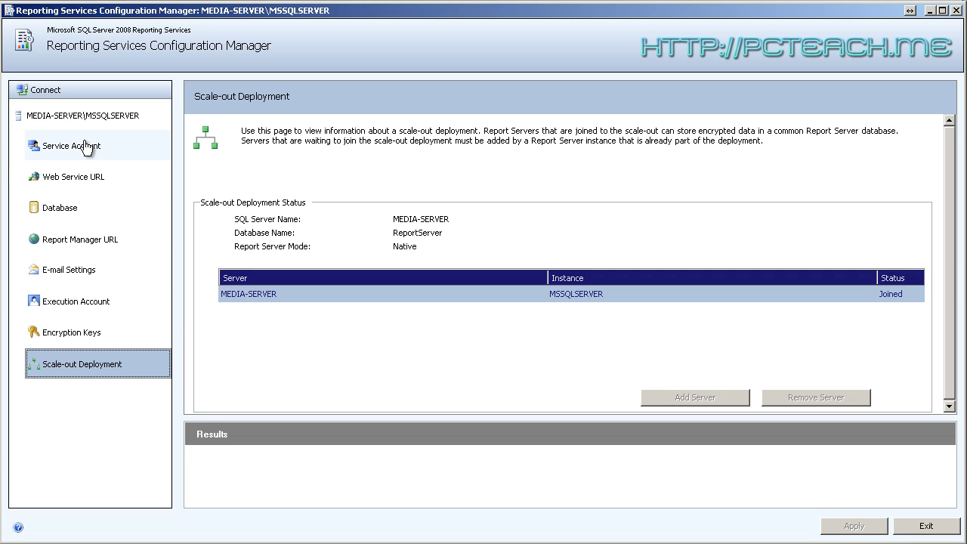
left_click(90, 118)
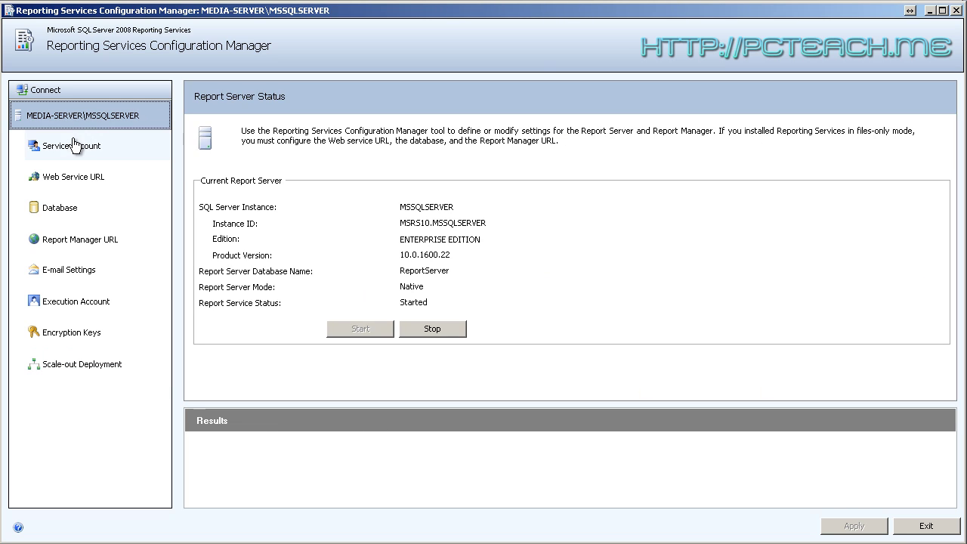
left_click(74, 145)
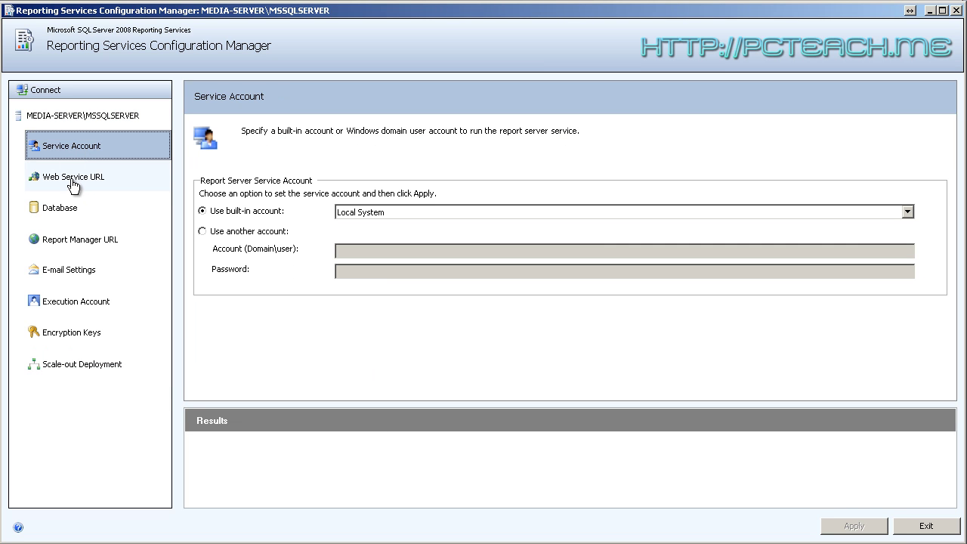